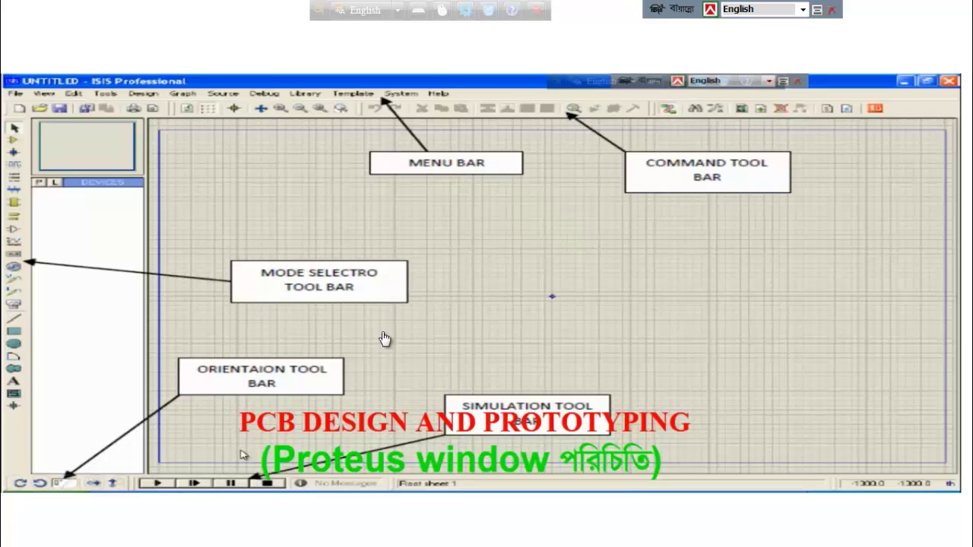
{"action": "mouse_move", "coordinate": [235, 531]}
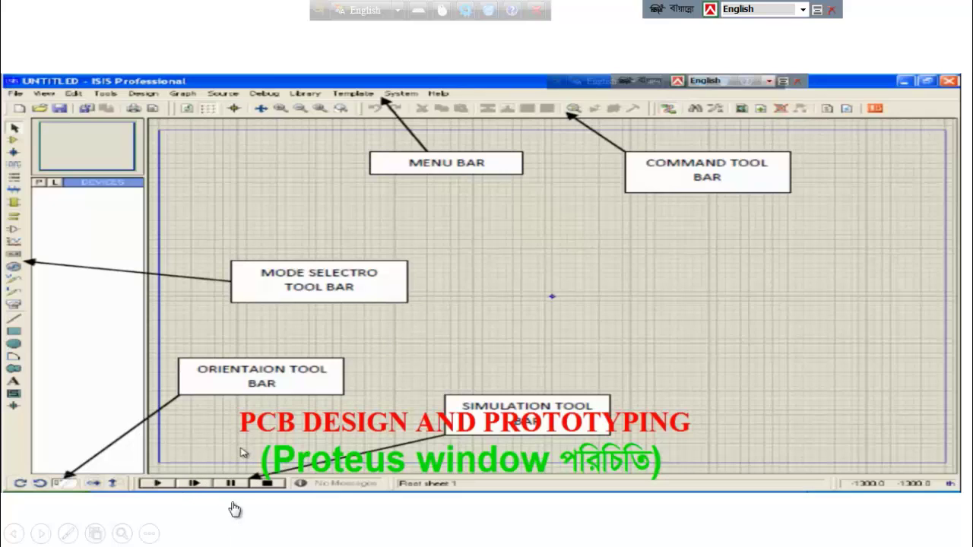
{"action": "mouse_move", "coordinate": [212, 502]}
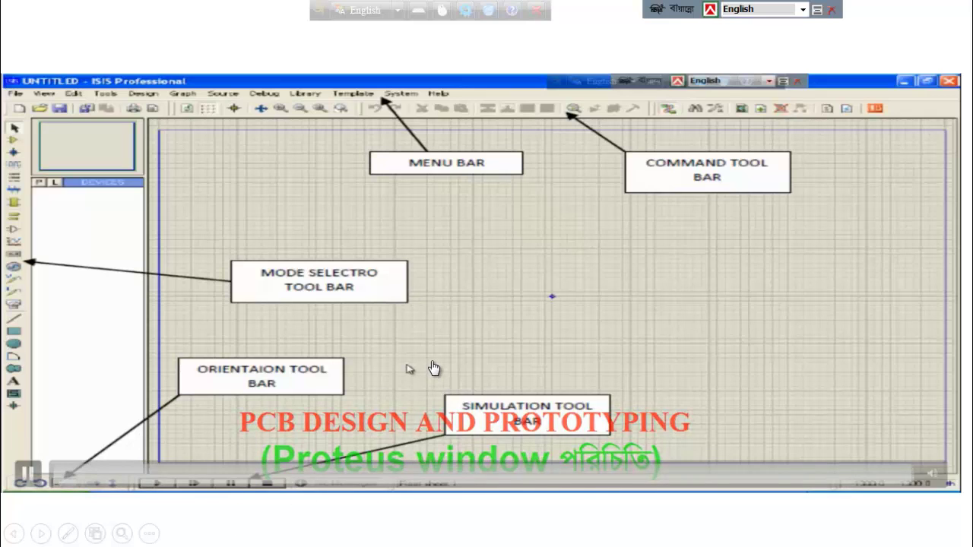
{"action": "left_click", "coordinate": [223, 515]}
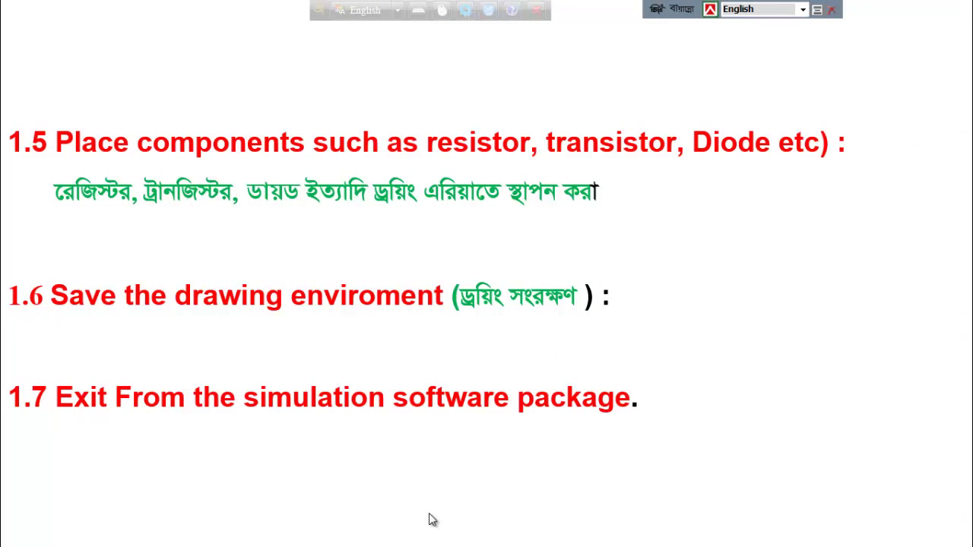
{"action": "left_click", "coordinate": [429, 520]}
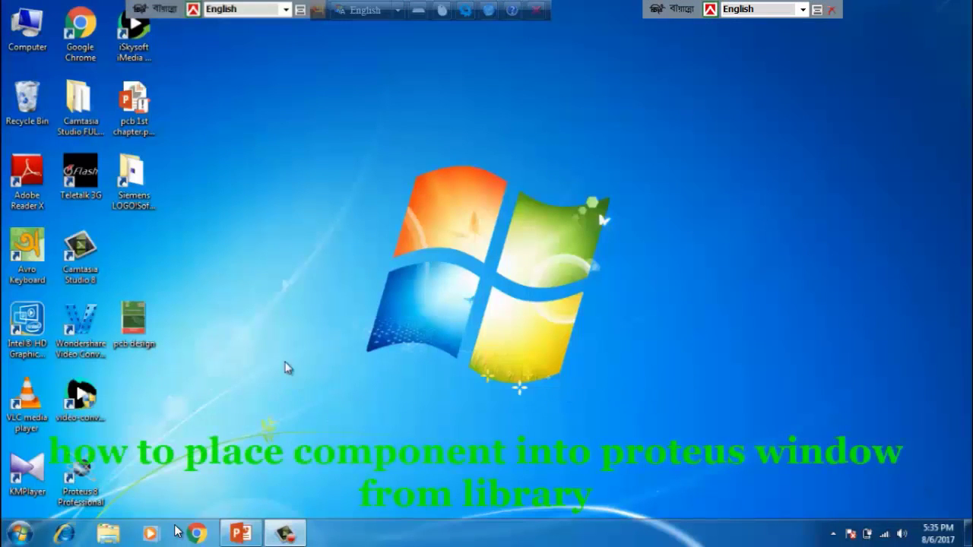
- Launch Proteus 8 Professional and open a blank Schematic Capture sheet
{"action": "double_click", "coordinate": [81, 482]}
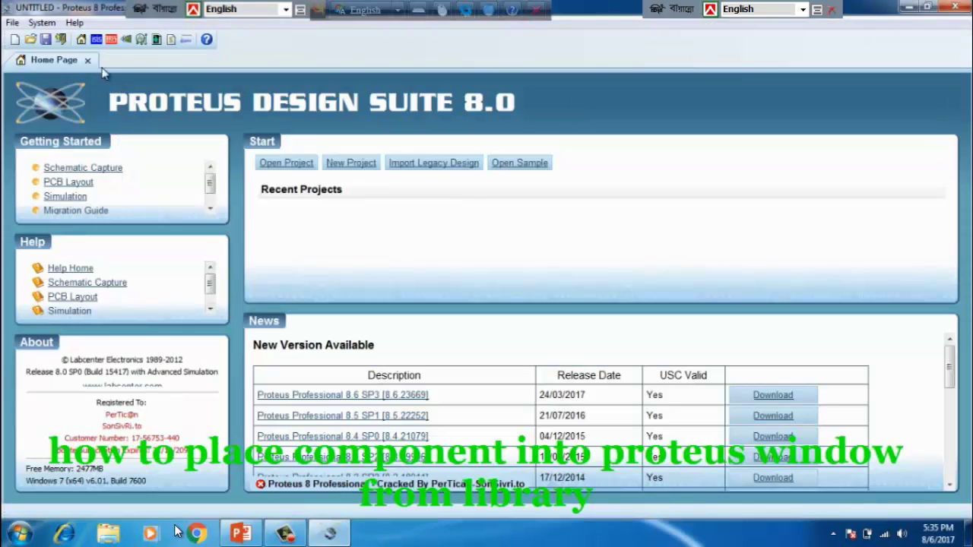
{"action": "left_click", "coordinate": [98, 42]}
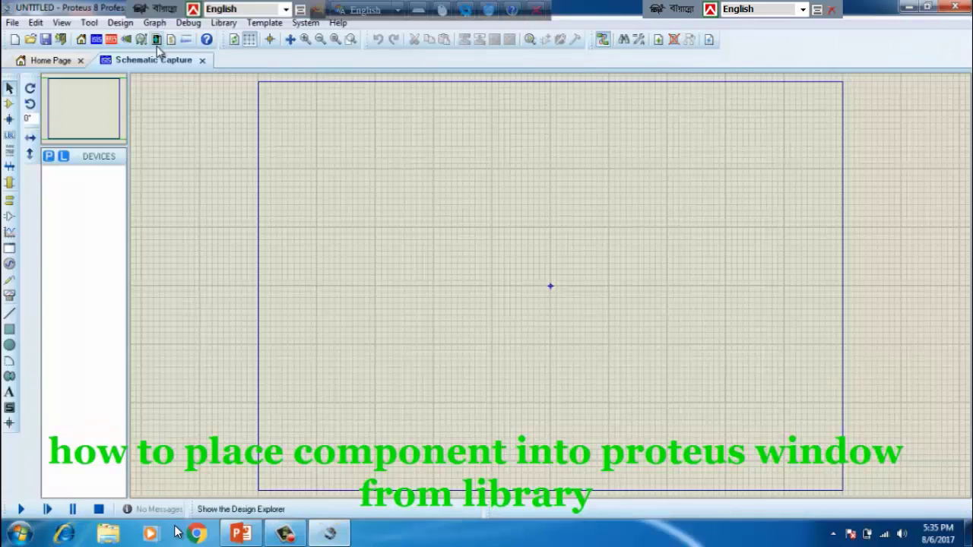
- Find the MINRES100K resistor with keyword "resis" under Resistors, 0.6W Metal Film, and place it above and left of the sheet's centre
{"action": "left_click", "coordinate": [530, 40]}
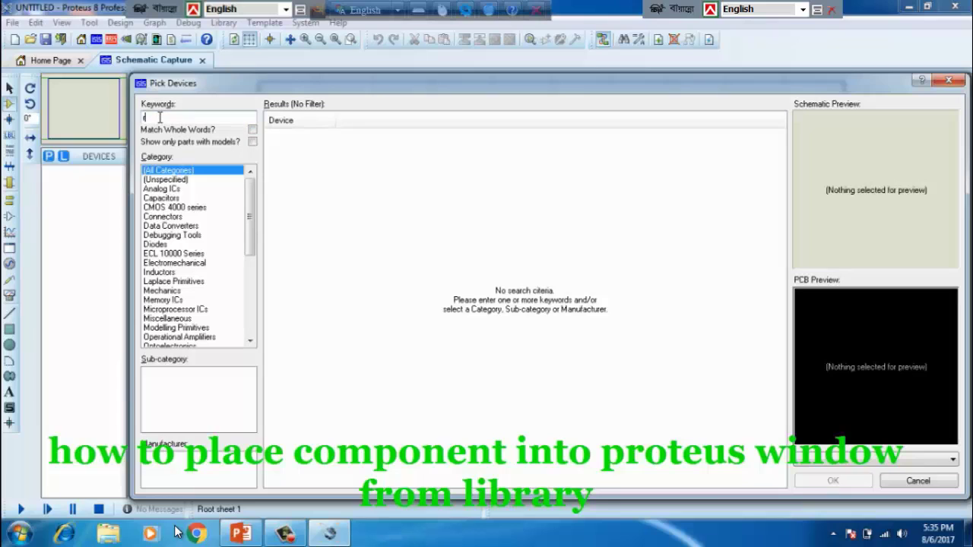
{"action": "type", "text": "is"}
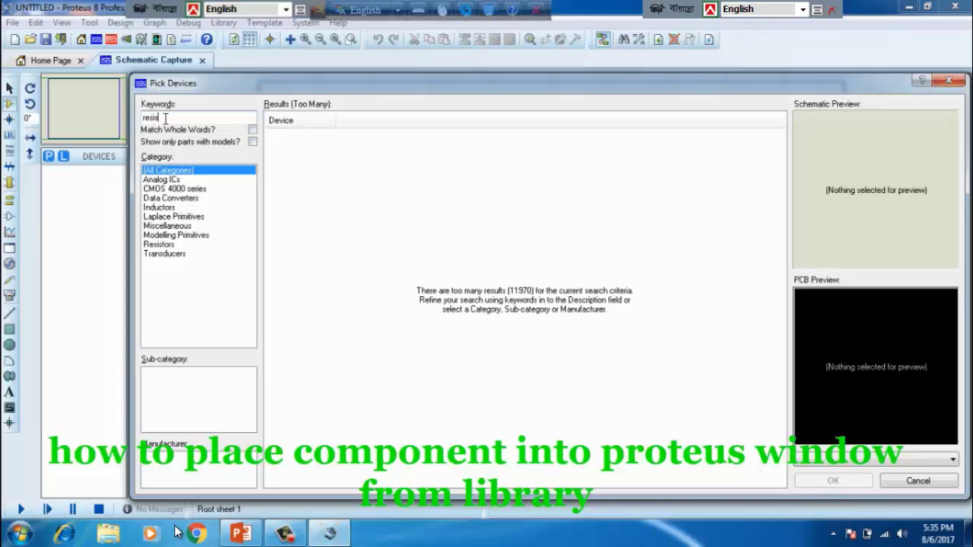
{"action": "left_click", "coordinate": [159, 244]}
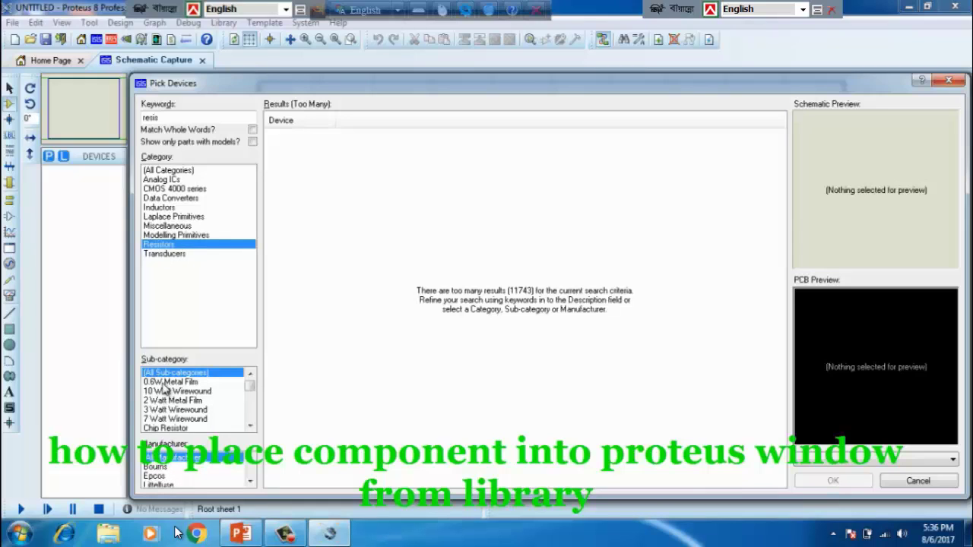
{"action": "left_click", "coordinate": [179, 382]}
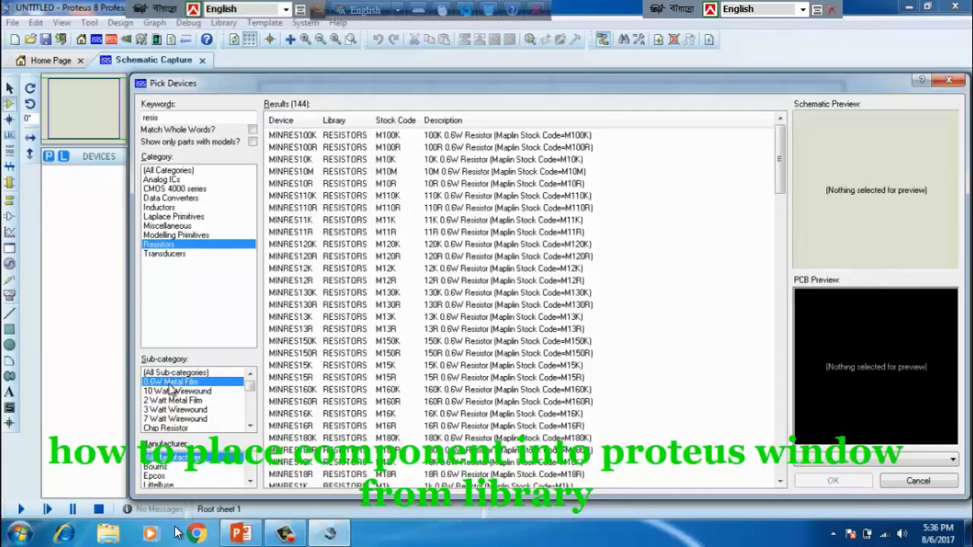
{"action": "left_click", "coordinate": [437, 143]}
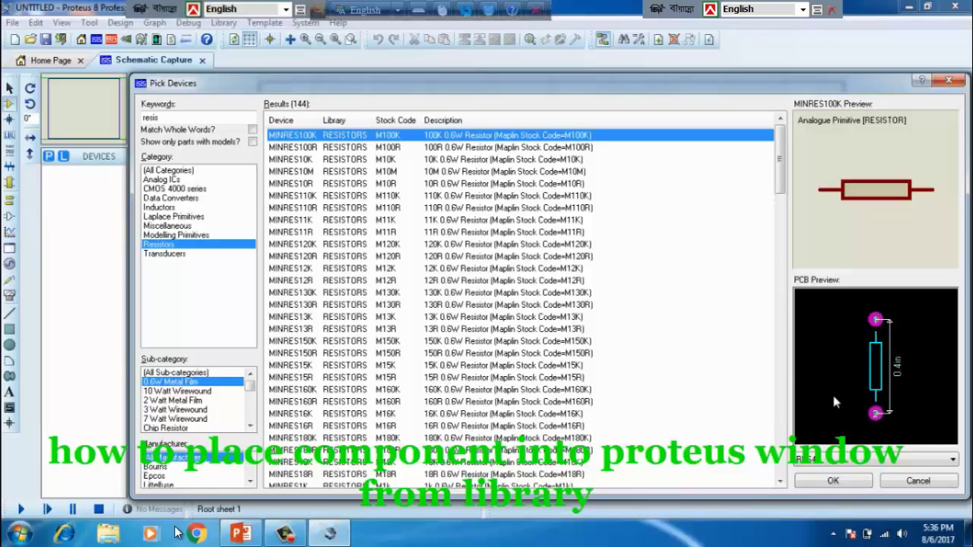
{"action": "left_click", "coordinate": [825, 481]}
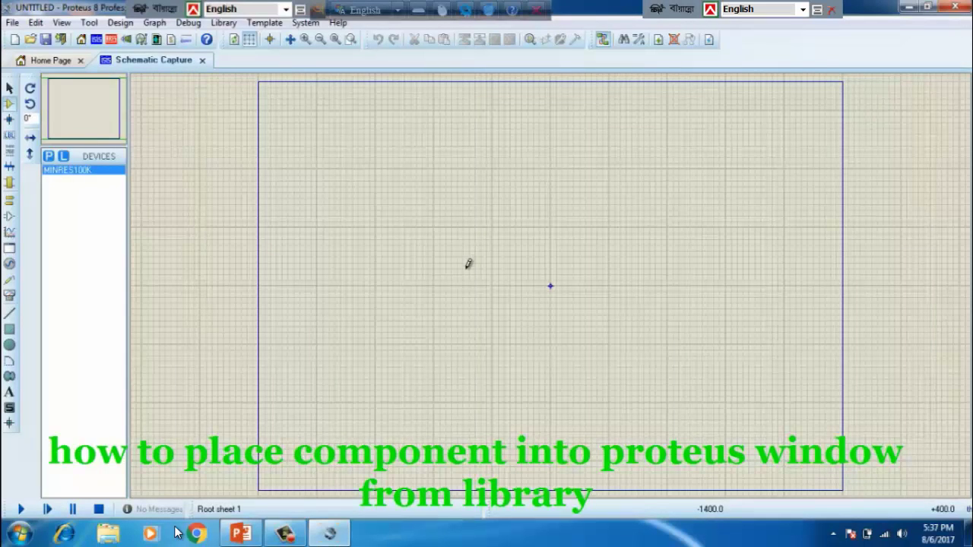
{"action": "left_click", "coordinate": [493, 204]}
{"action": "left_click", "coordinate": [495, 216]}
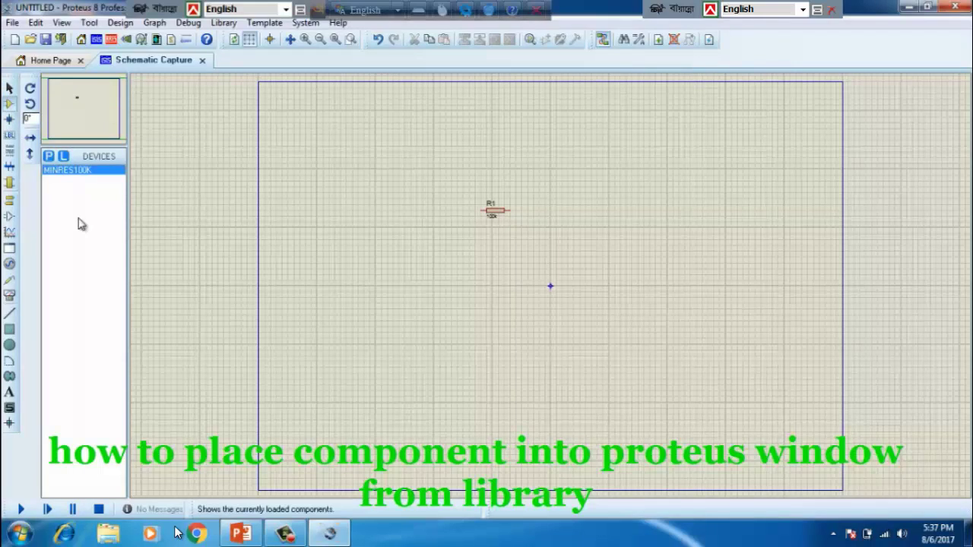
- Pick the generic DIODE from the Diodes category, Generic sub-category, and place it to the right of the resistor
{"action": "left_click", "coordinate": [49, 157]}
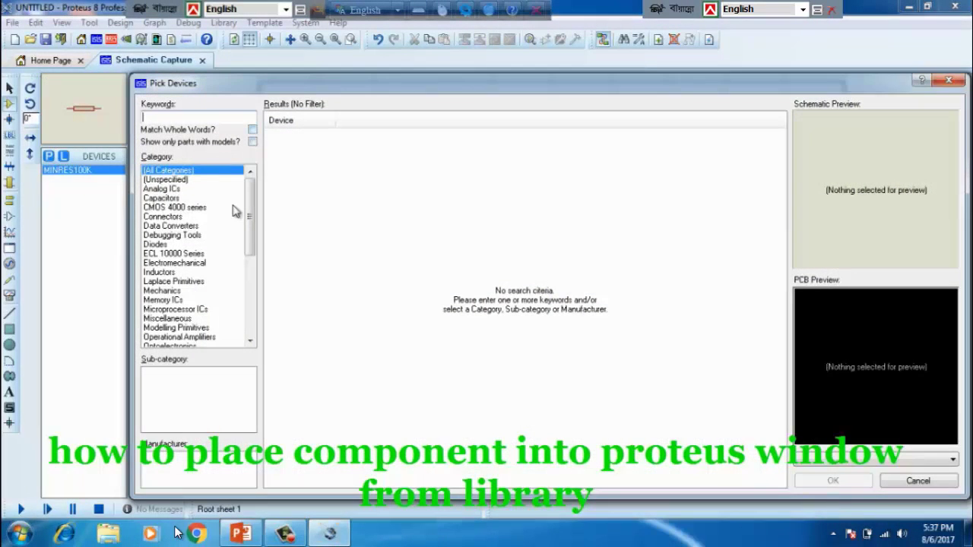
{"action": "left_click_drag", "start_coordinate": [373, 87], "coordinate": [376, 56]}
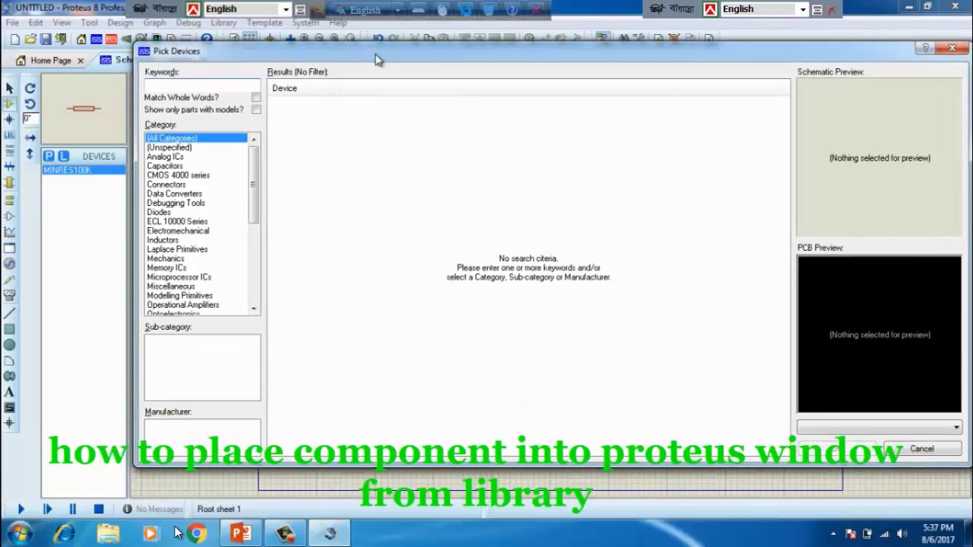
{"action": "left_click", "coordinate": [159, 213]}
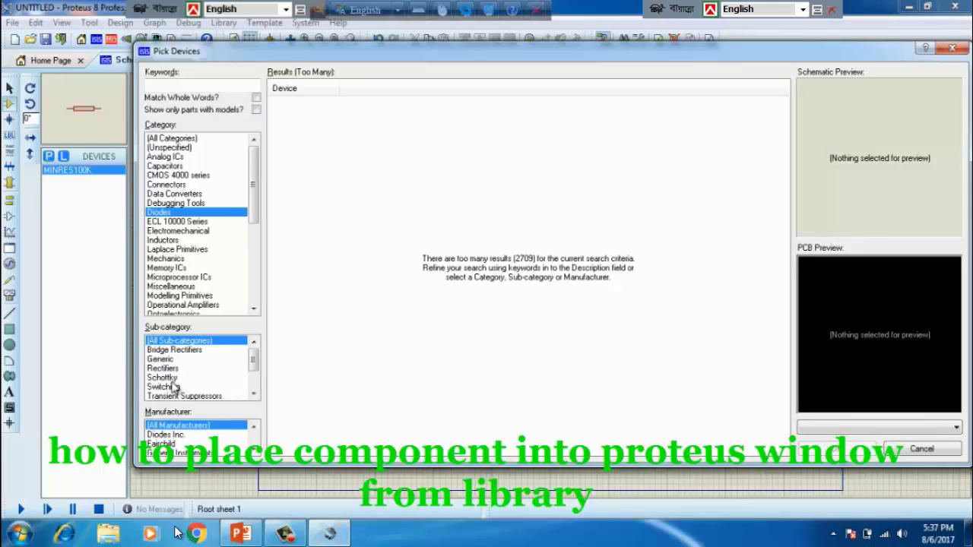
{"action": "left_click", "coordinate": [163, 360]}
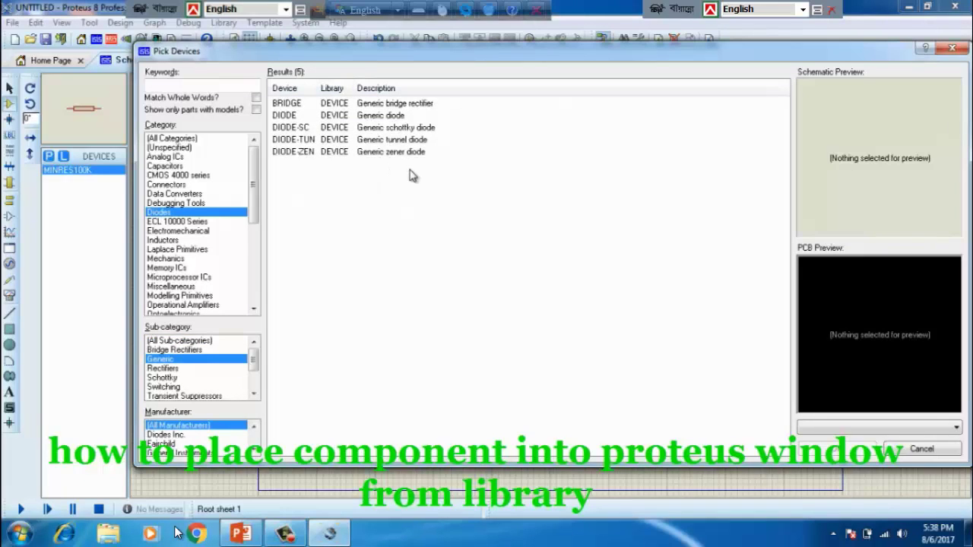
{"action": "left_click", "coordinate": [374, 118]}
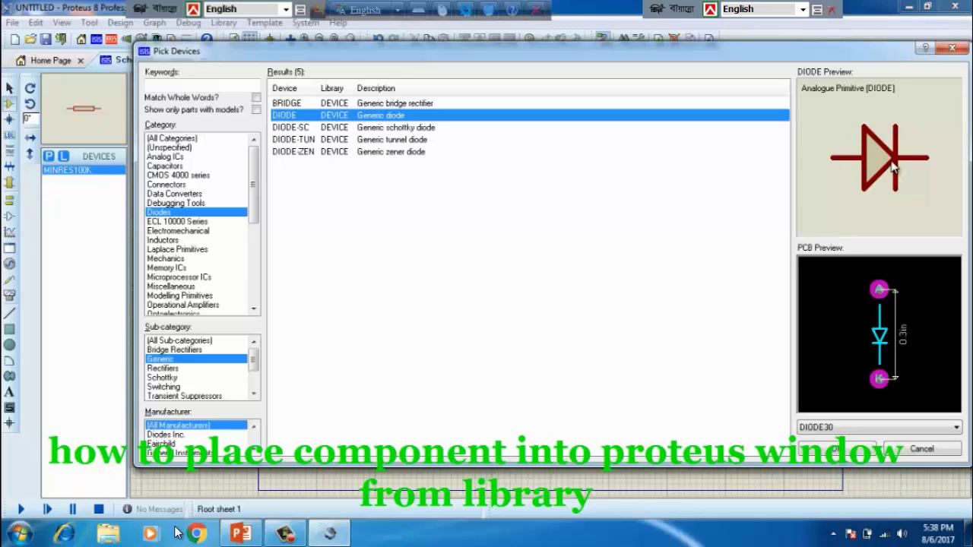
{"action": "left_click", "coordinate": [835, 448]}
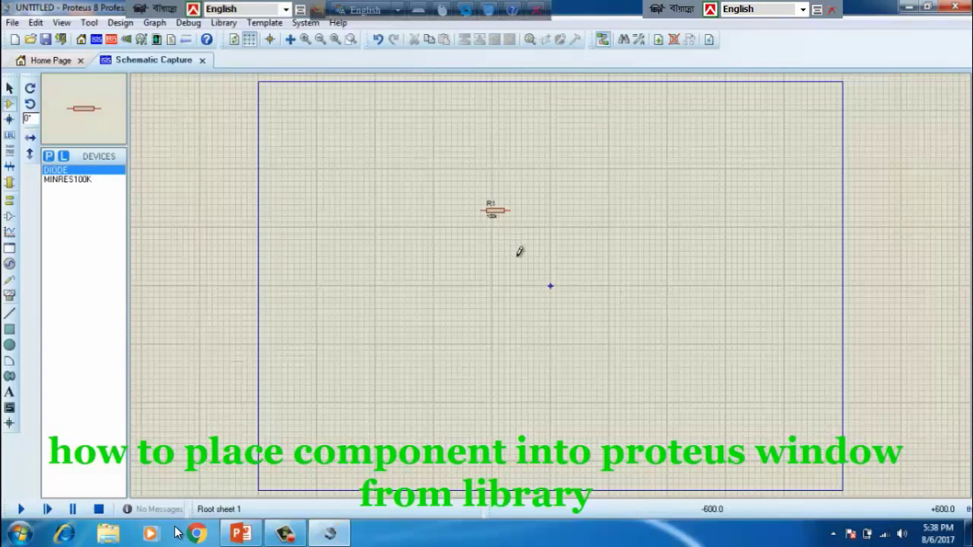
{"action": "left_click", "coordinate": [565, 215]}
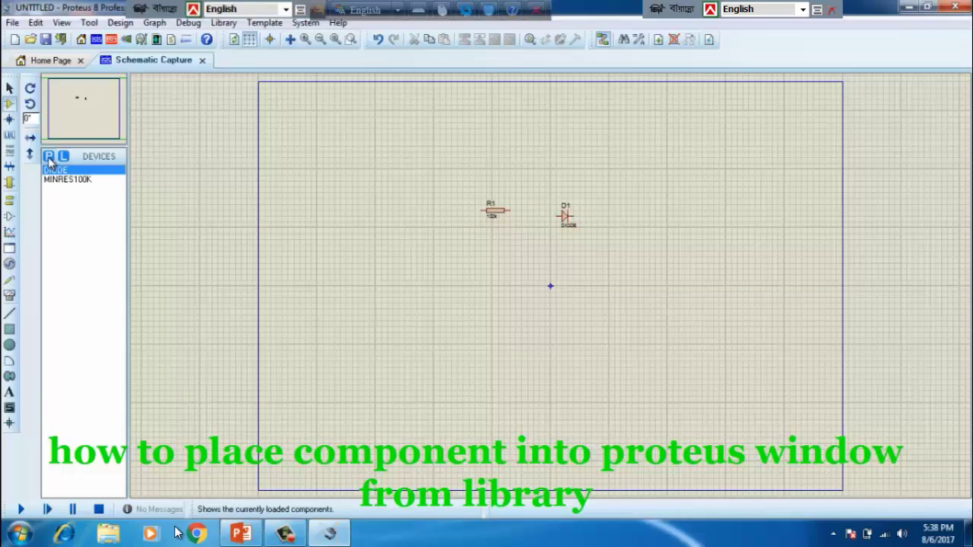
- Search the library for "transistor", pick the 2N1711 under Transistors, Bipolar, and place it on the sheet below the resistor
{"action": "left_click", "coordinate": [529, 39]}
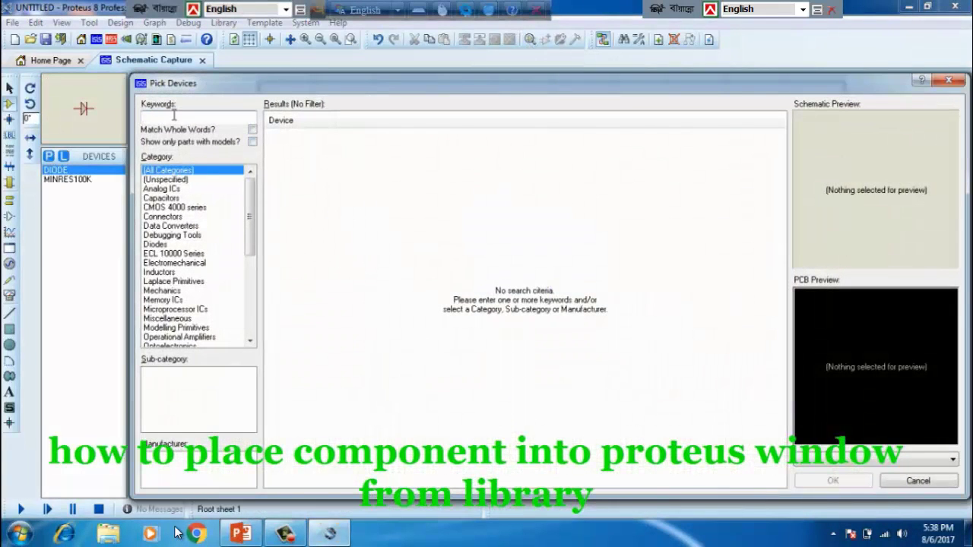
{"action": "type", "text": "trans"}
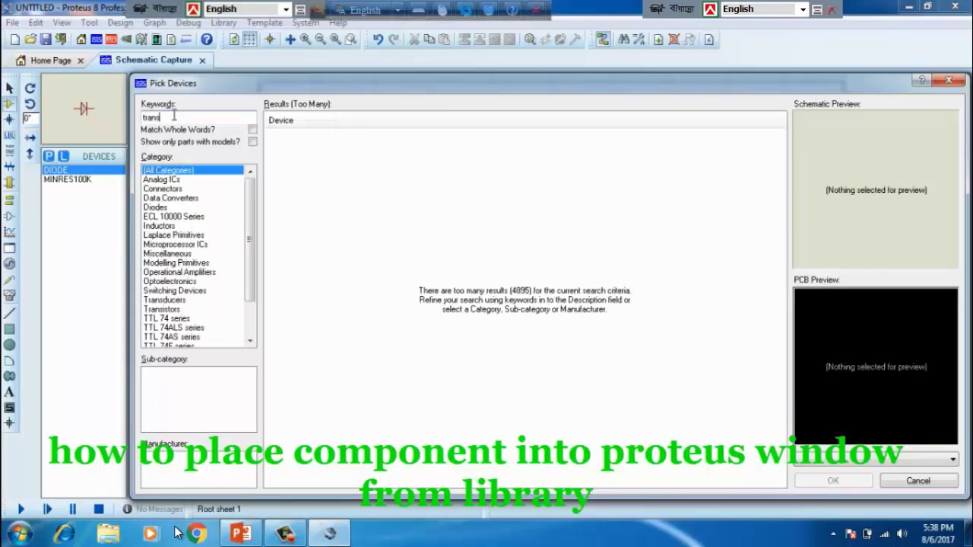
{"action": "type", "text": "istor"}
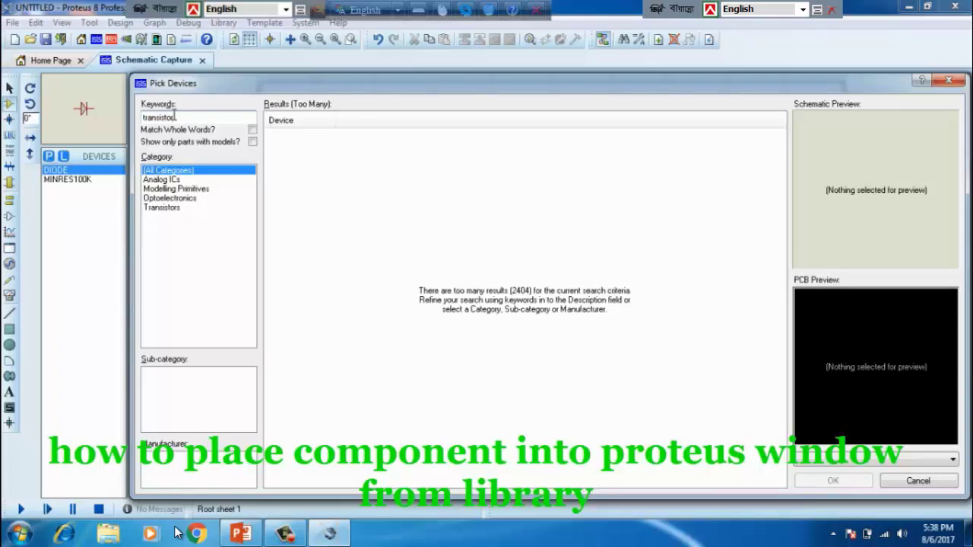
{"action": "left_click", "coordinate": [168, 208]}
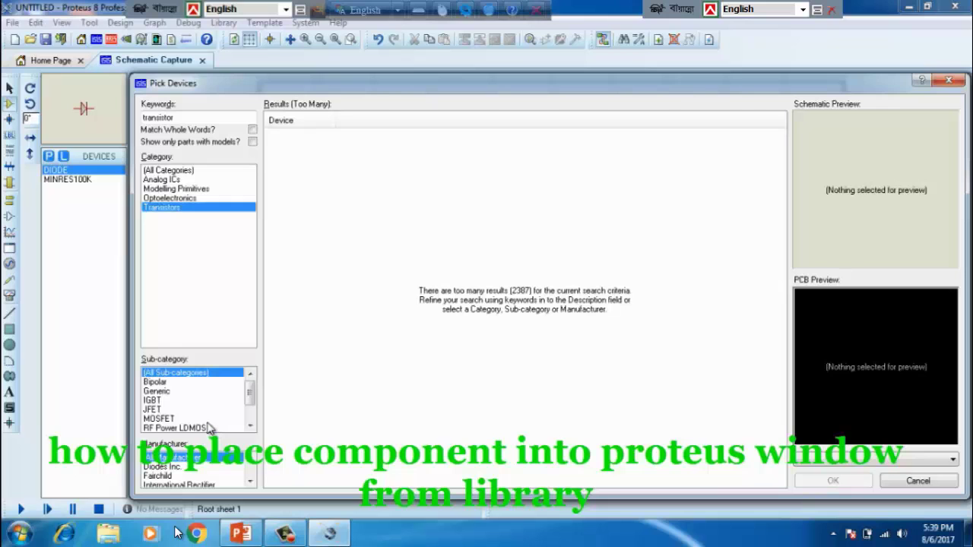
{"action": "left_click", "coordinate": [156, 382]}
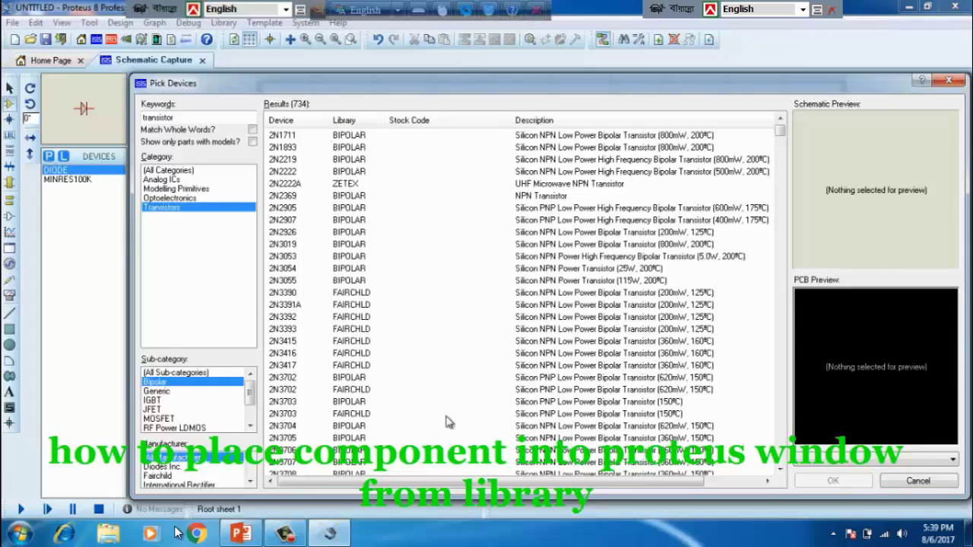
{"action": "left_click", "coordinate": [532, 136]}
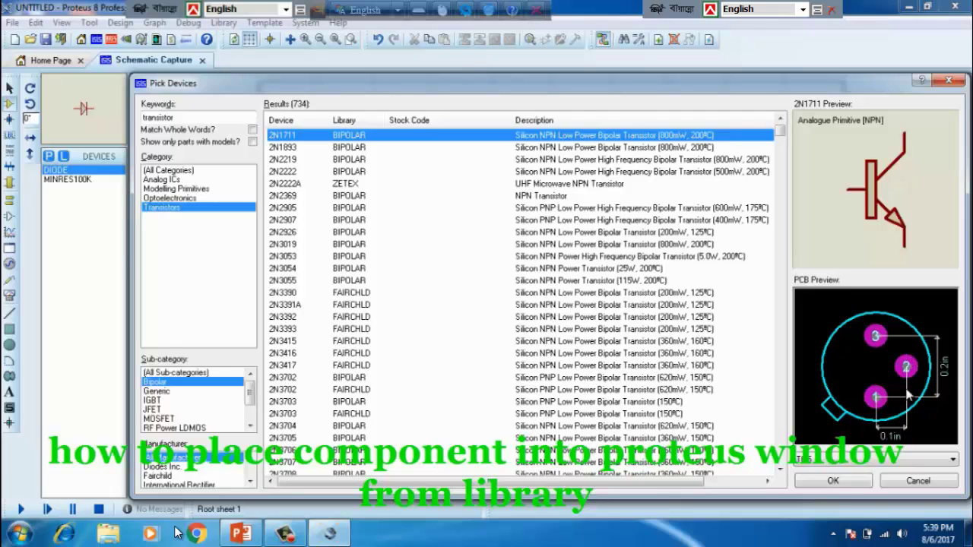
{"action": "left_click", "coordinate": [836, 483]}
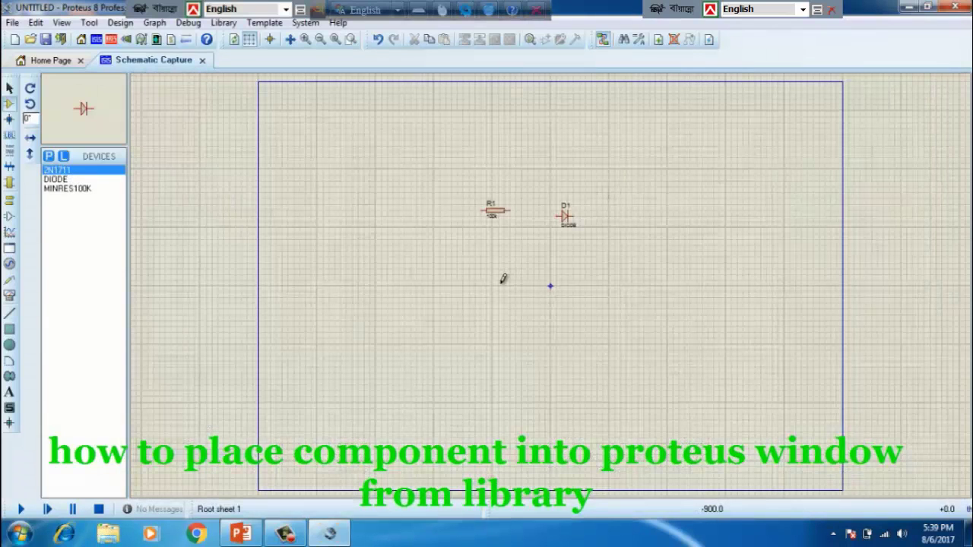
{"action": "left_click", "coordinate": [505, 295]}
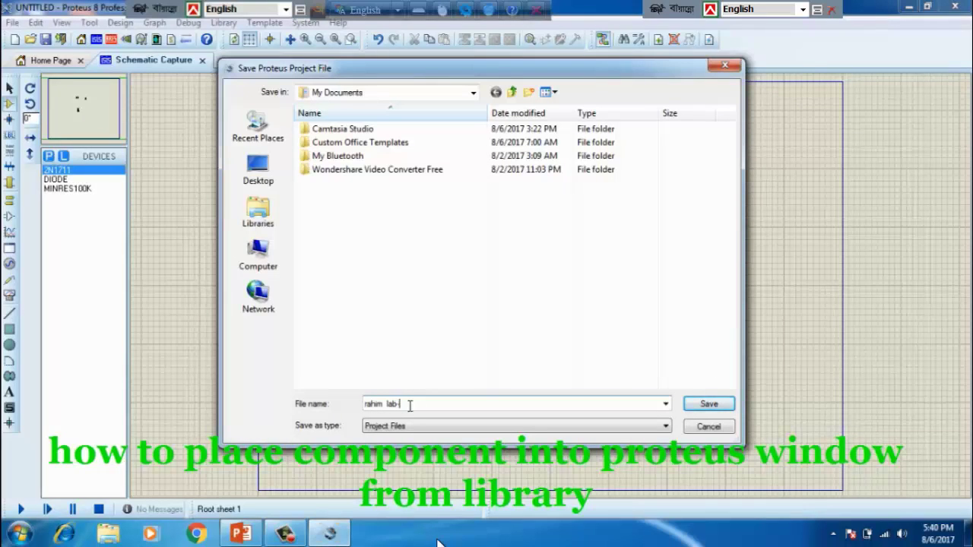
- Save the project in My Documents under a file name ending in "lab-01"
{"action": "left_click", "coordinate": [710, 404]}
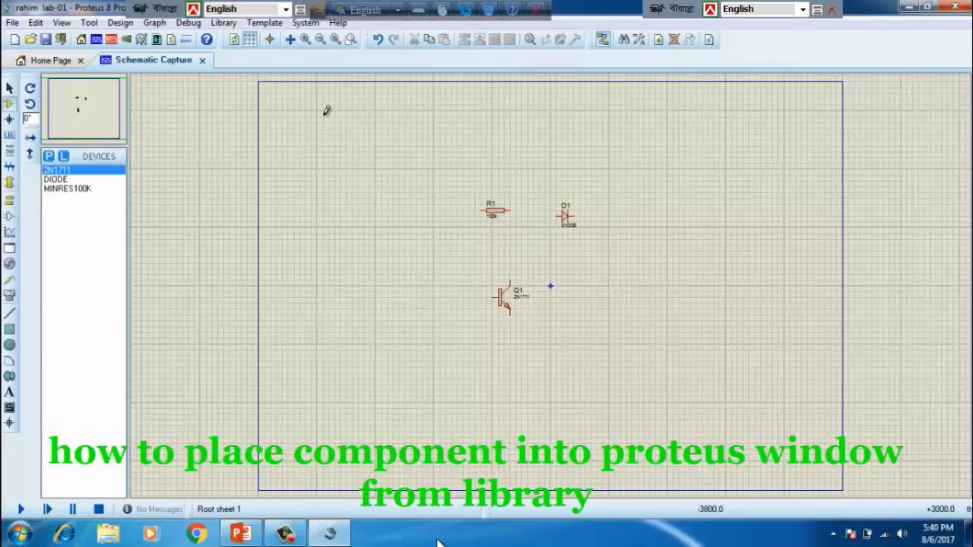
- Exit Proteus and return to the desktop
{"action": "left_click", "coordinate": [12, 24]}
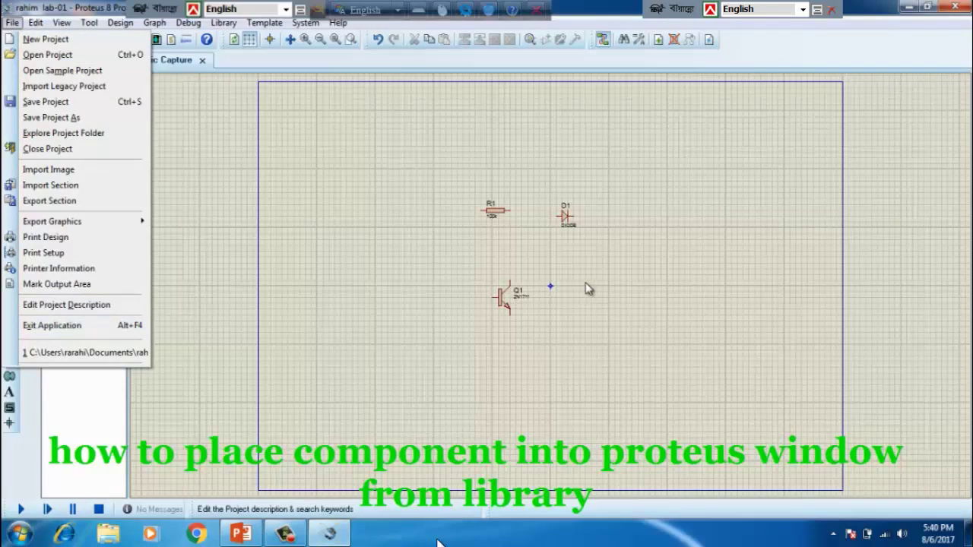
{"action": "left_click", "coordinate": [784, 44]}
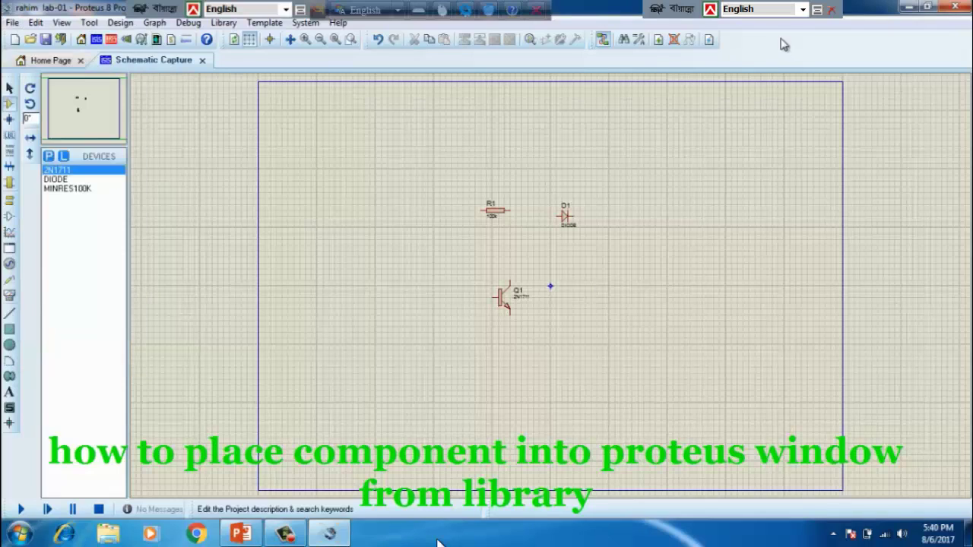
{"action": "left_click", "coordinate": [962, 11]}
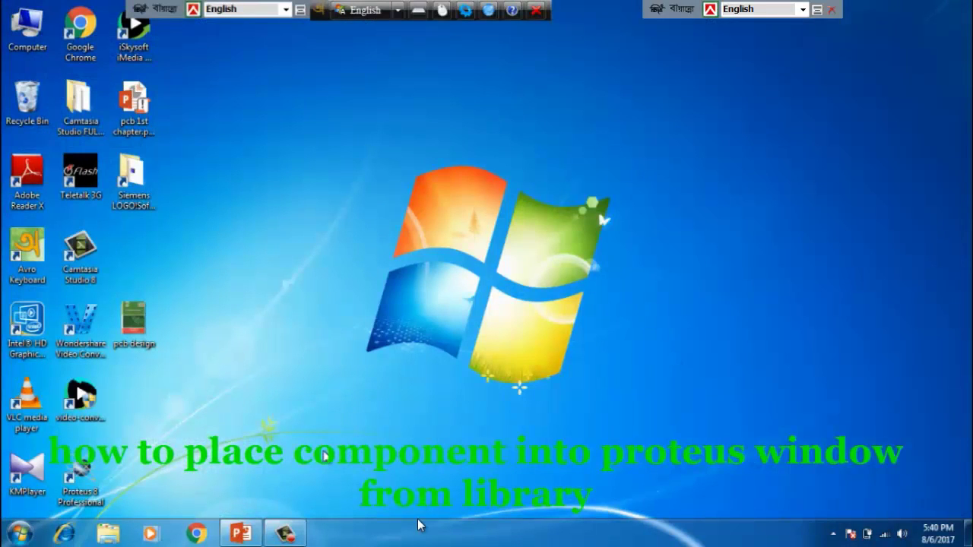
{"action": "mouse_move", "coordinate": [282, 536]}
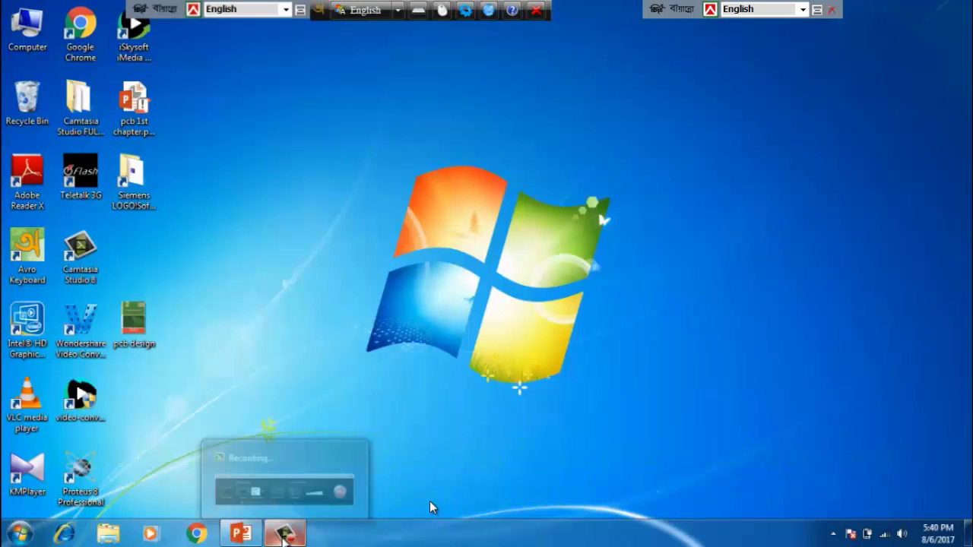